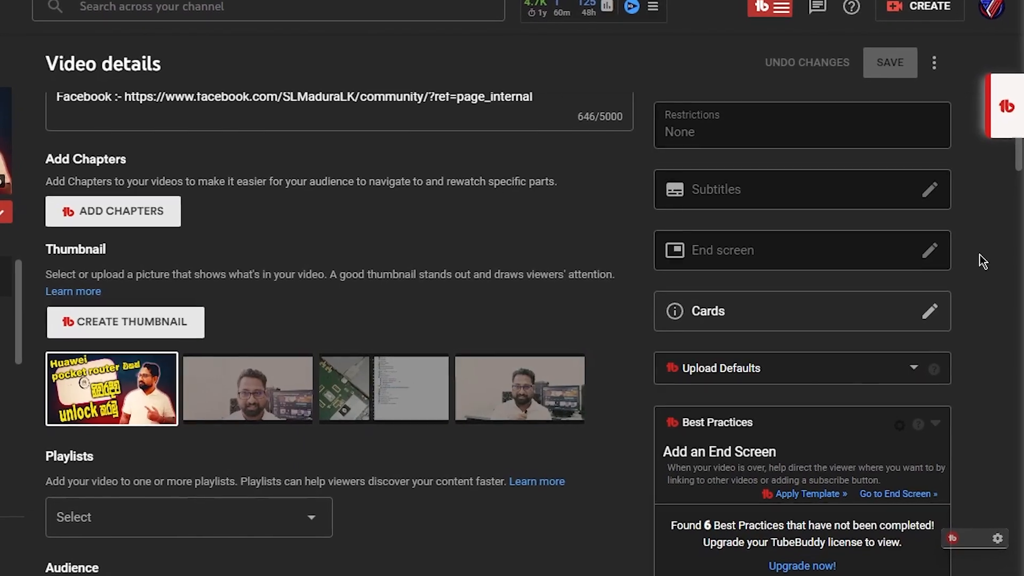
Check the notice on the unavailable End screen option, and permanently delete the uploaded TEST video
{"action": "mouse_move", "coordinate": [712, 245]}
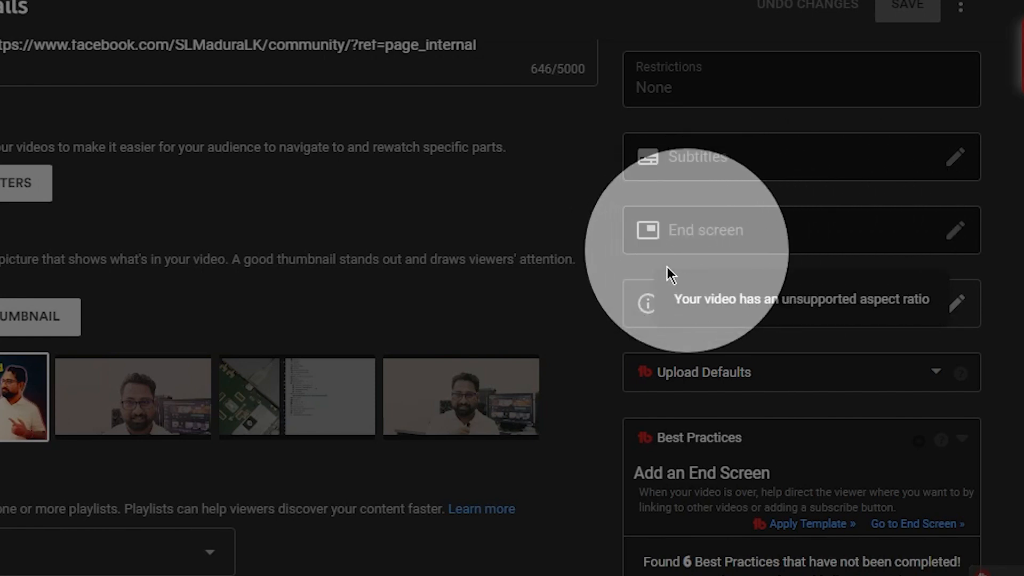
{"action": "left_click_drag", "start_coordinate": [668, 295], "coordinate": [931, 300]}
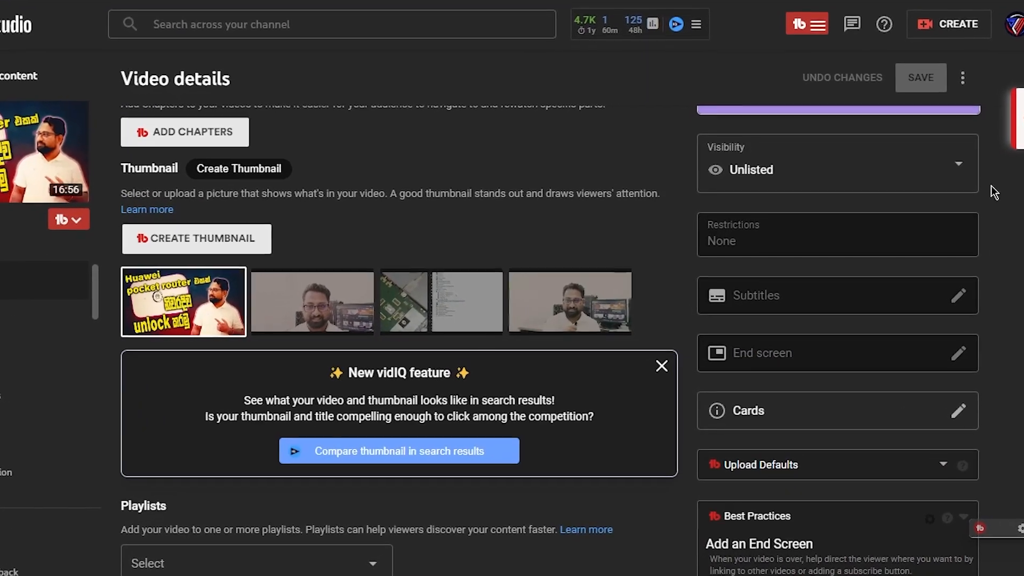
{"action": "left_click", "coordinate": [969, 79]}
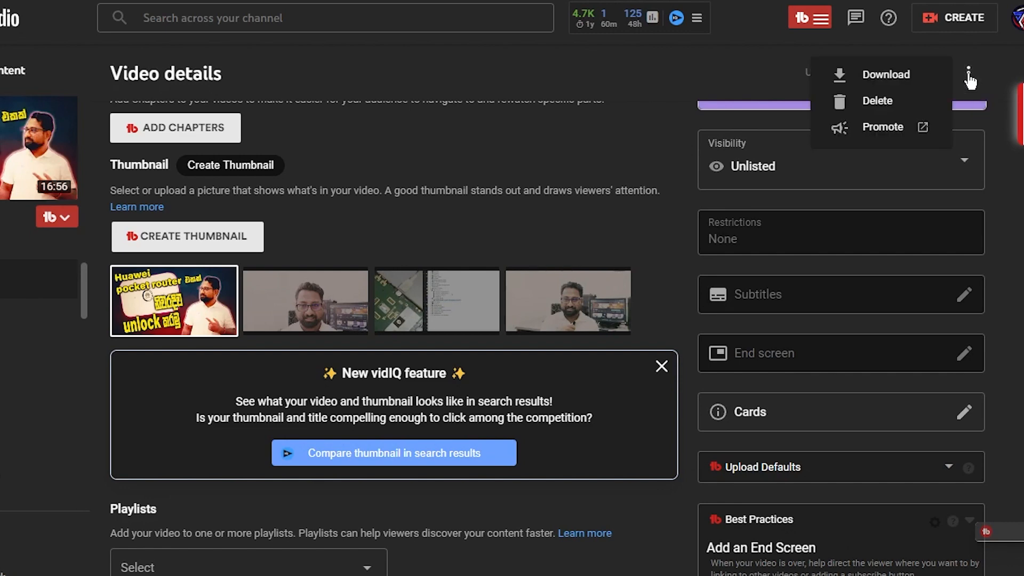
{"action": "left_click", "coordinate": [876, 103]}
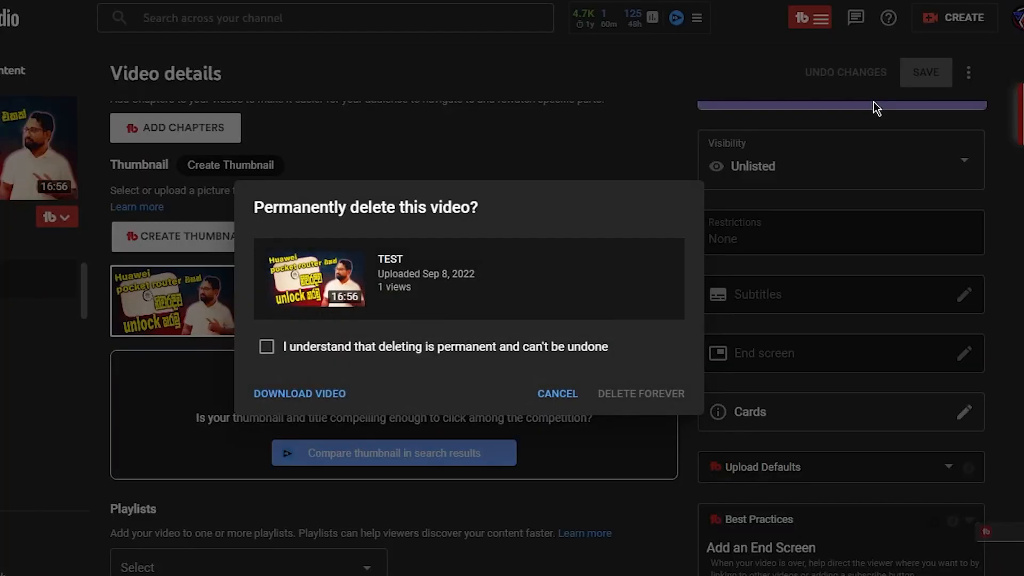
{"action": "left_click", "coordinate": [265, 348]}
{"action": "left_click", "coordinate": [640, 395]}
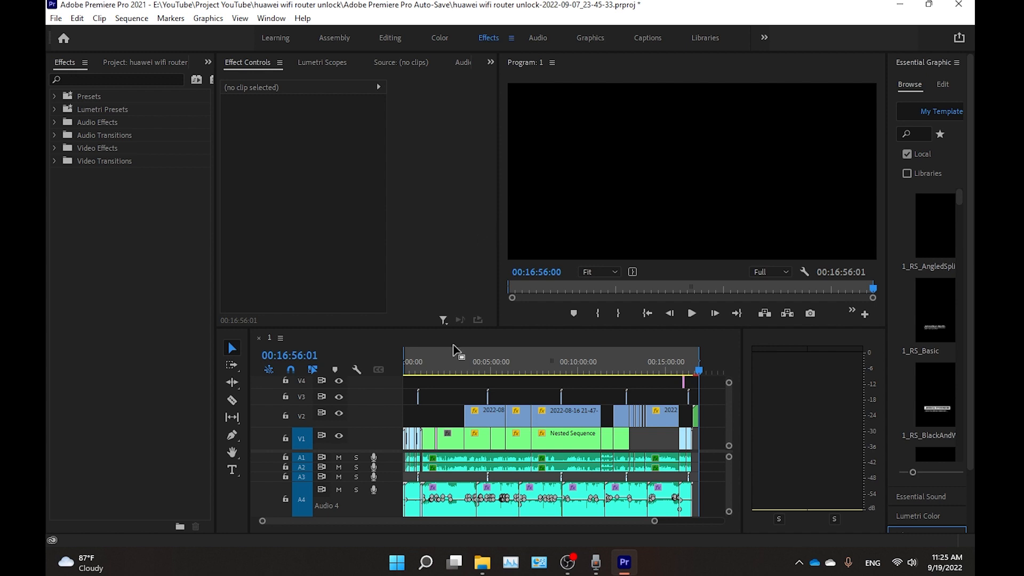
In Adobe Premiere Pro, set the sequence's editing mode to AVC-Intra 100 1080p and accept the deletion of its preview files
{"action": "left_click_drag", "start_coordinate": [421, 364], "coordinate": [368, 371]}
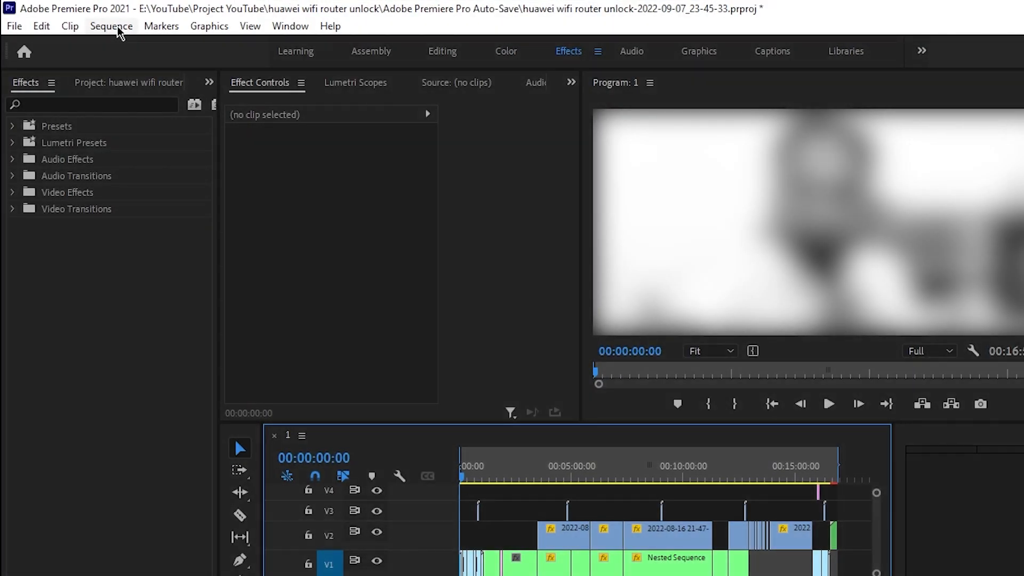
{"action": "left_click", "coordinate": [112, 26]}
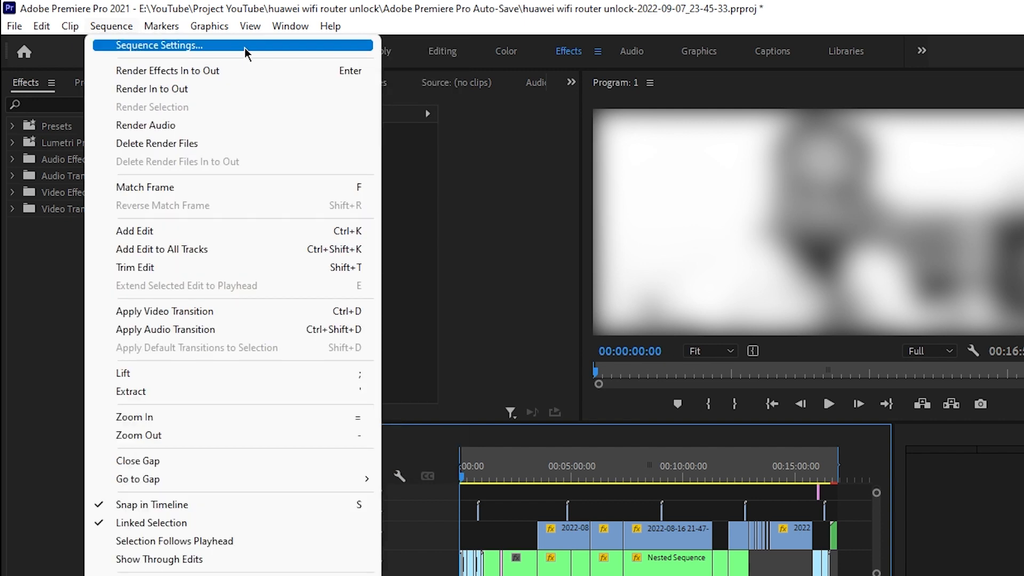
{"action": "left_click", "coordinate": [244, 47]}
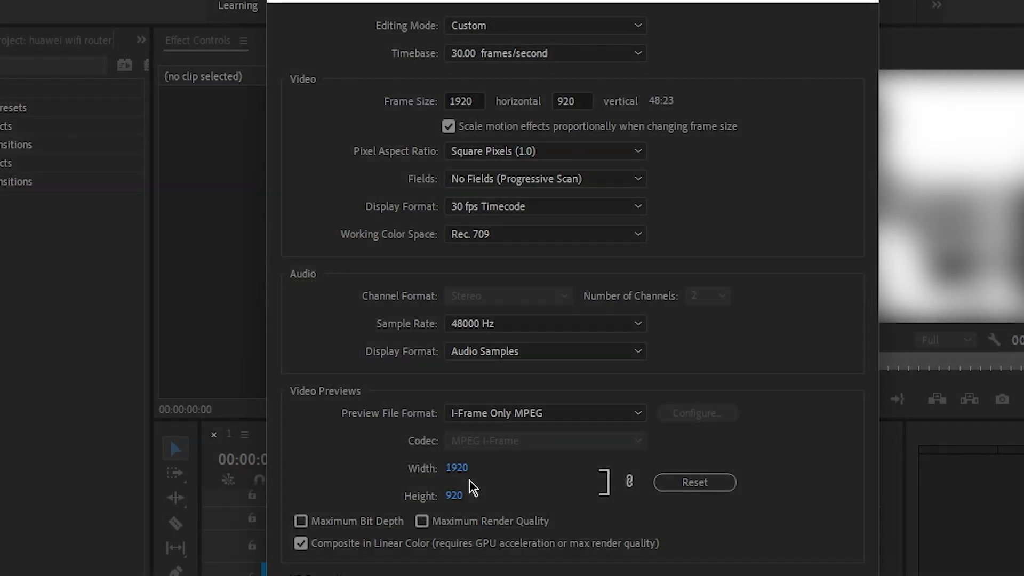
{"action": "left_click", "coordinate": [542, 27]}
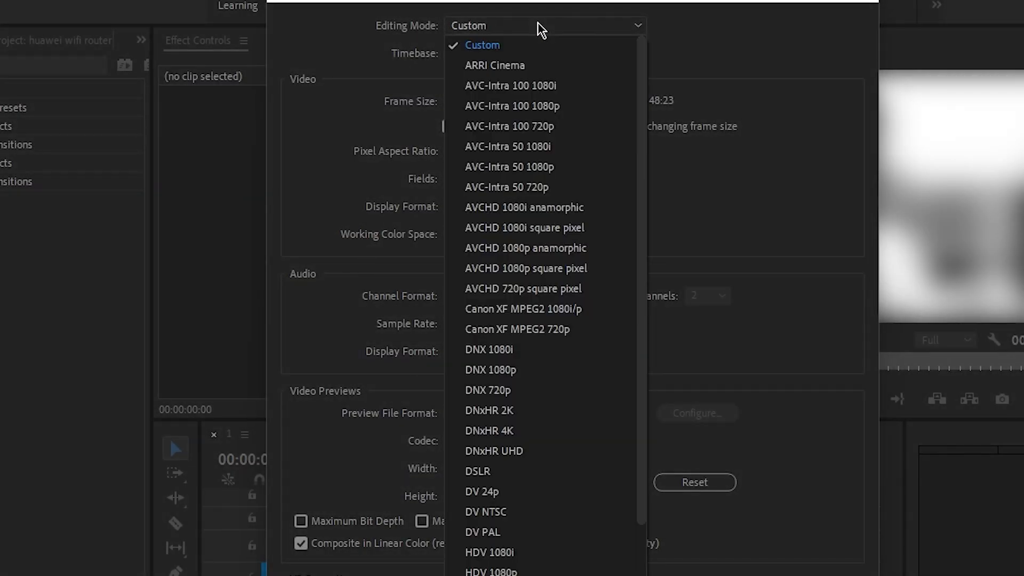
{"action": "left_click", "coordinate": [589, 110]}
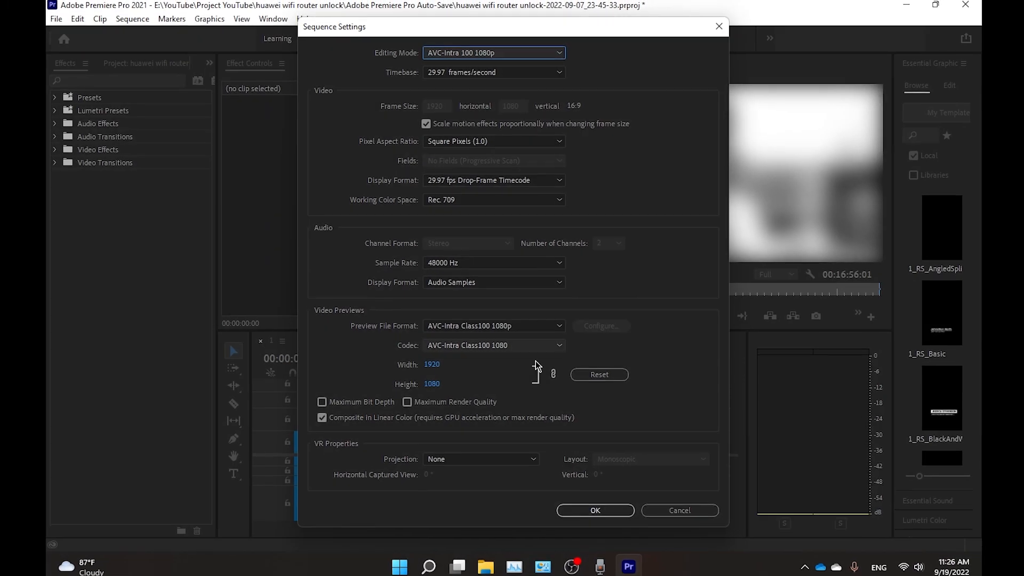
{"action": "left_click", "coordinate": [608, 503]}
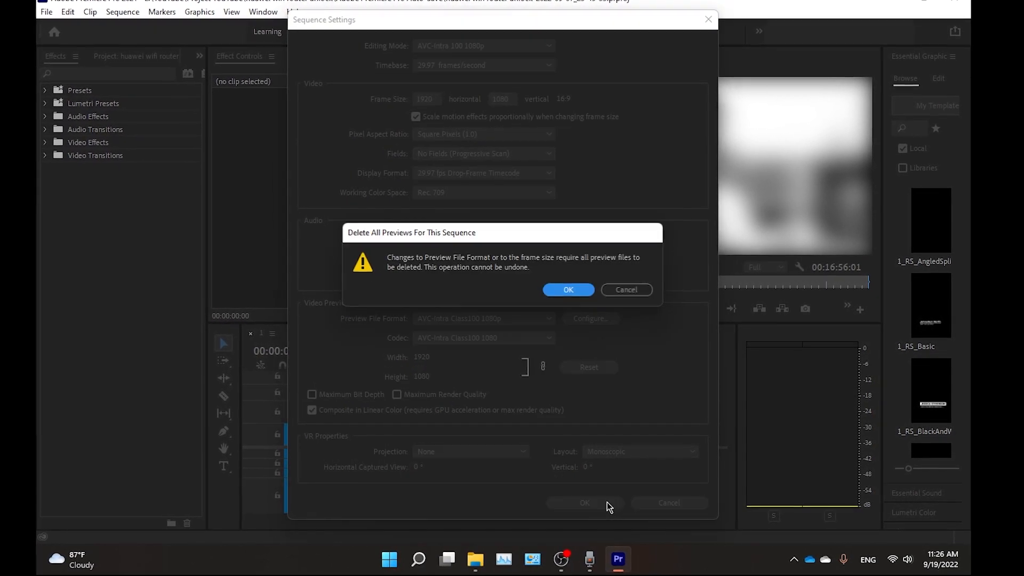
{"action": "left_click", "coordinate": [575, 291]}
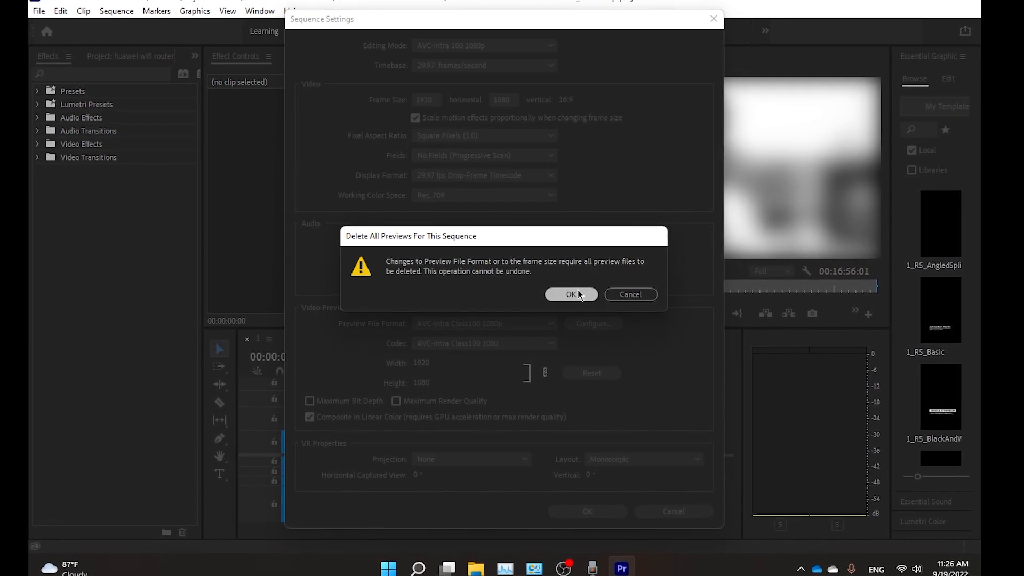
{"action": "left_click", "coordinate": [578, 291]}
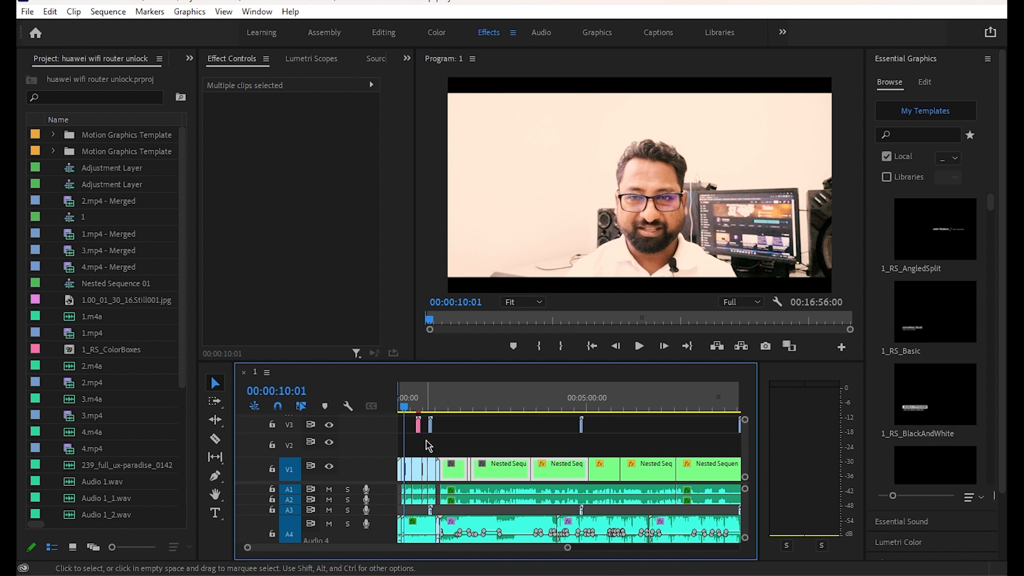
Scale the V1 clip at 00:00:10:01 to 119 so it fills the frame
{"action": "scroll", "coordinate": [426, 451], "scroll_direction": "up", "scroll_amount": 1}
{"action": "scroll", "coordinate": [427, 456], "scroll_direction": "up", "scroll_amount": 2}
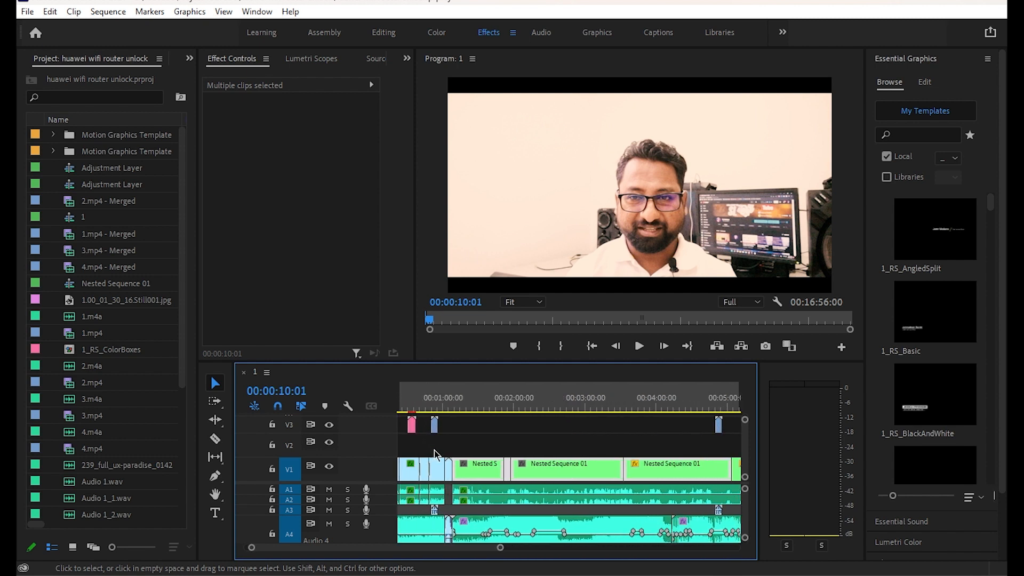
{"action": "left_click", "coordinate": [409, 473]}
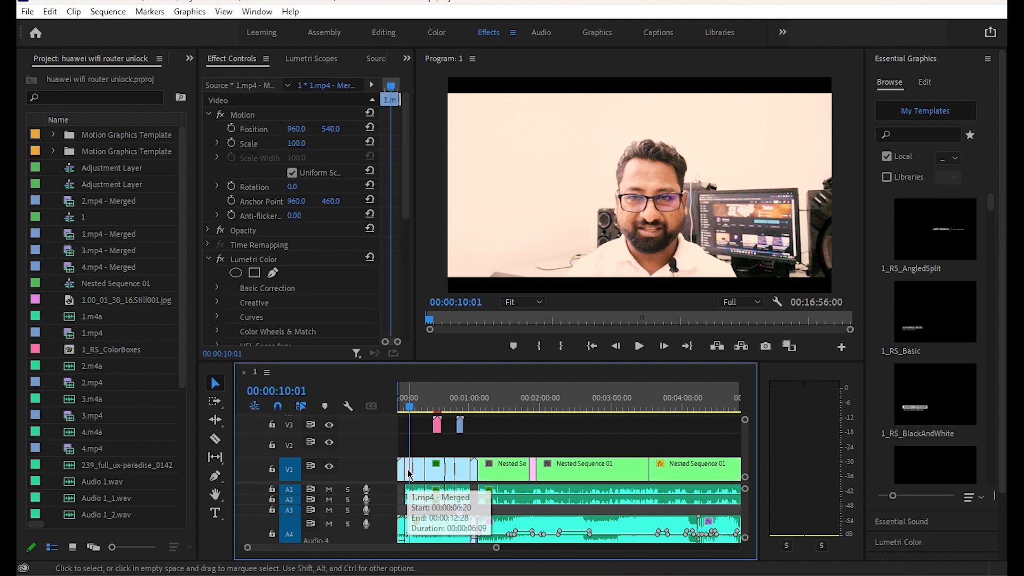
{"action": "left_click", "coordinate": [293, 147]}
{"action": "left_click_drag", "start_coordinate": [296, 143], "coordinate": [337, 143]}
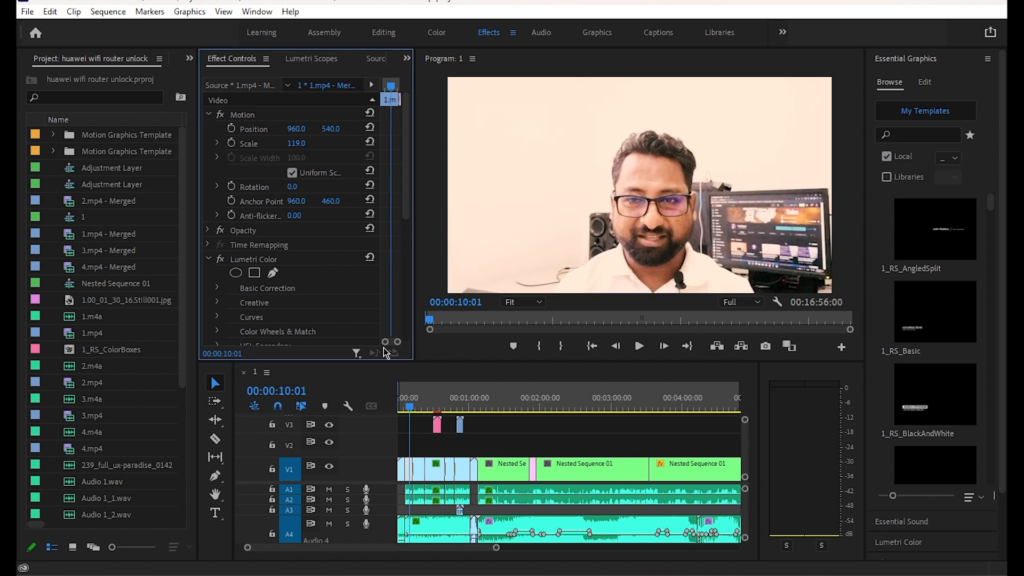
Scale the V1 clip at 00:00:16:25 to 122 so it fills the frame
{"action": "left_click", "coordinate": [419, 408]}
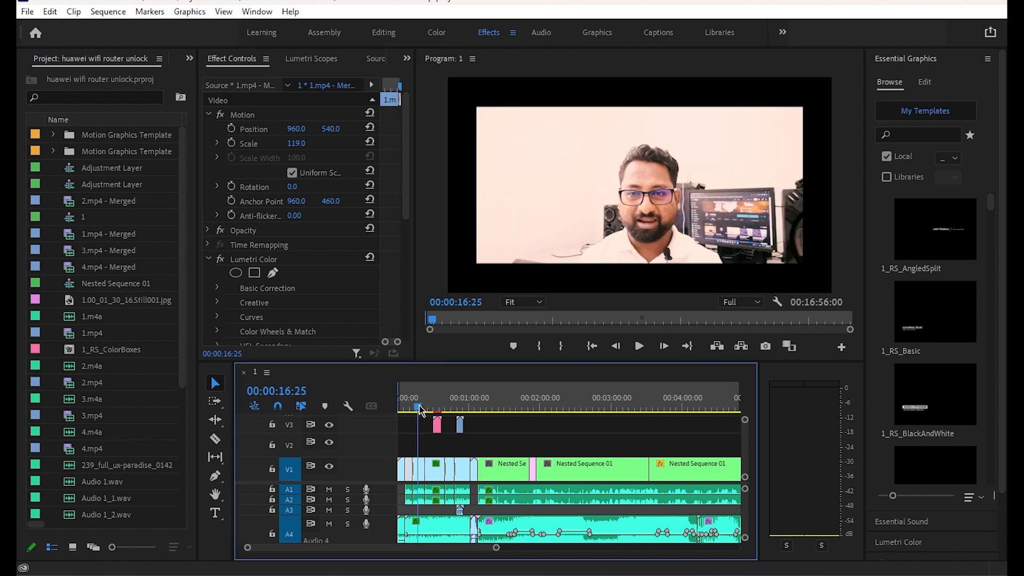
{"action": "left_click", "coordinate": [421, 474]}
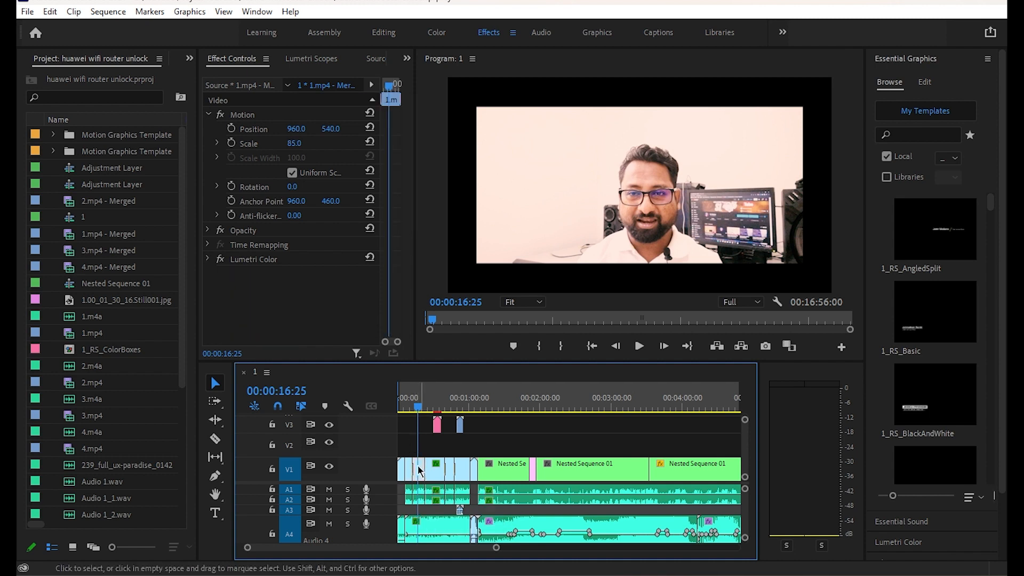
{"action": "left_click", "coordinate": [293, 144]}
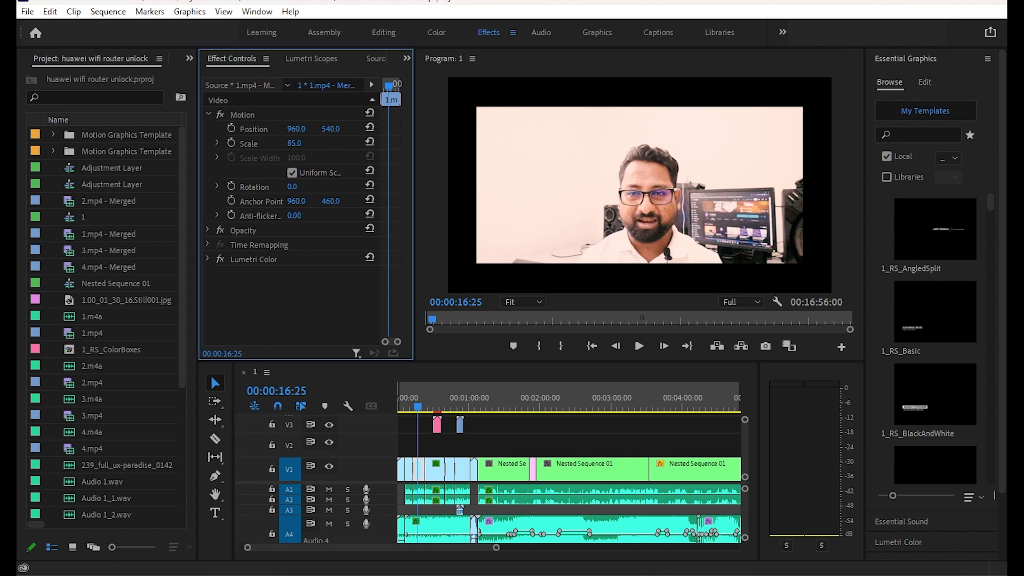
{"action": "left_click_drag", "start_coordinate": [293, 143], "coordinate": [313, 144]}
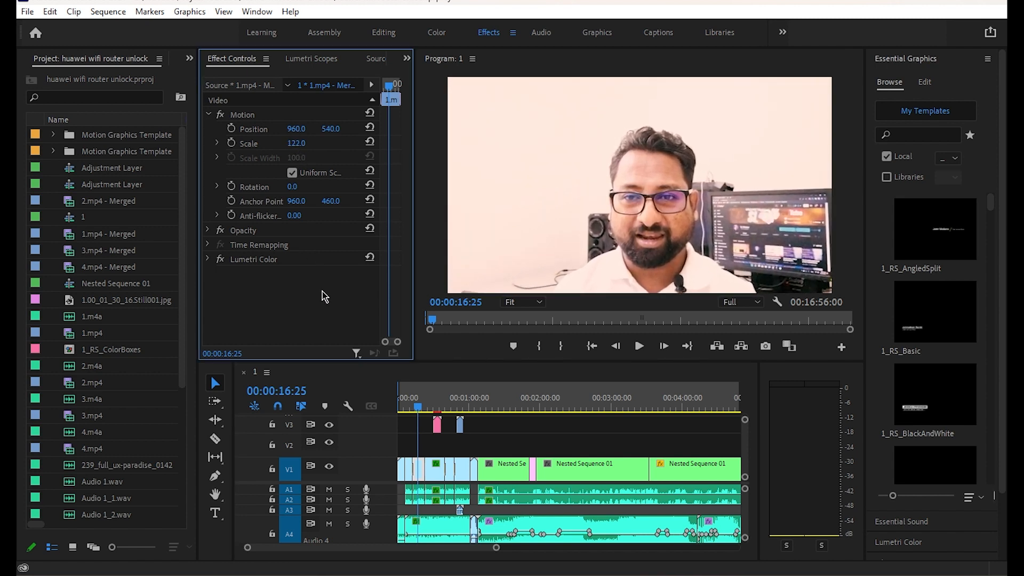
Enlarge the V1 clip at 00:00:27:26 until it covers the black borders of the frame
{"action": "left_click", "coordinate": [431, 406]}
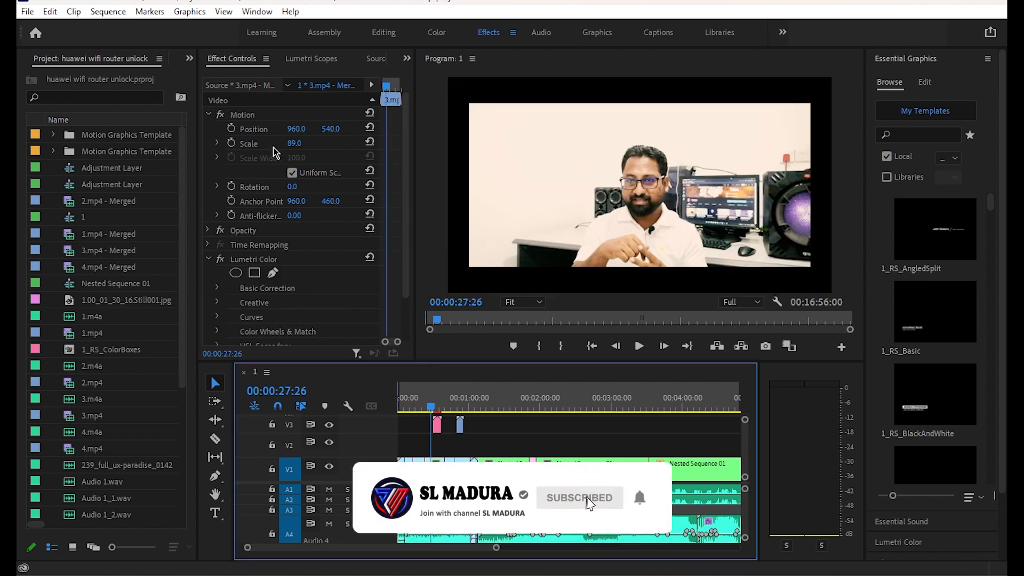
{"action": "left_click_drag", "start_coordinate": [297, 143], "coordinate": [318, 144]}
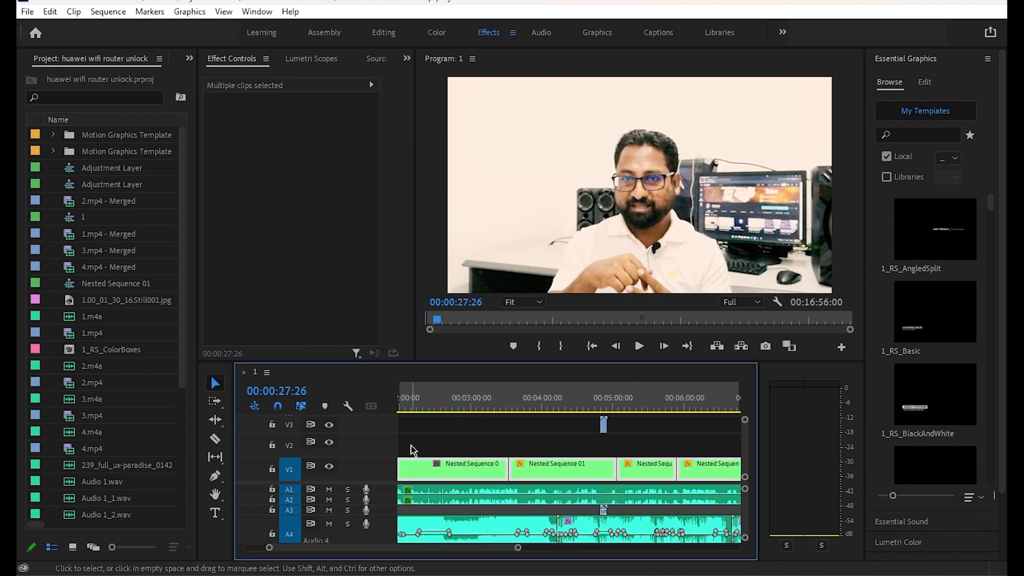
{"action": "left_click_drag", "start_coordinate": [401, 443], "coordinate": [296, 444]}
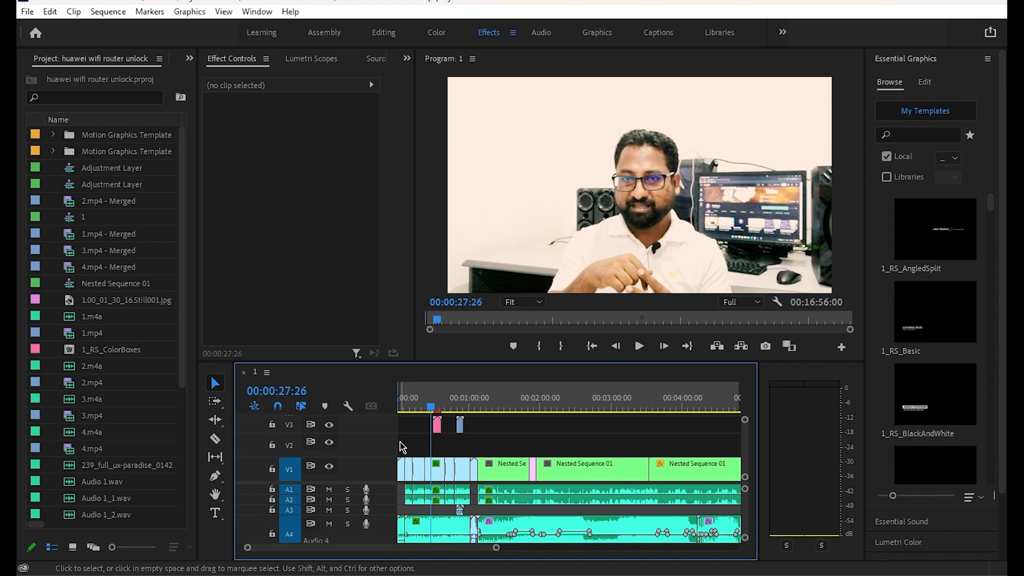
{"action": "left_click_drag", "start_coordinate": [398, 442], "coordinate": [726, 471]}
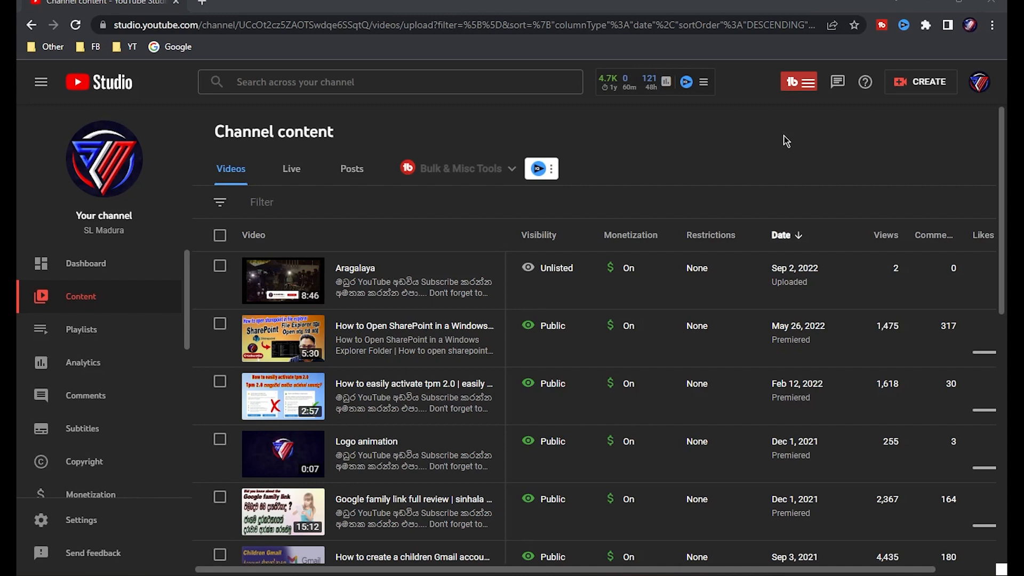
In YouTube Studio, start a new video upload with the file huawei wifi router unlock.mp4
{"action": "left_click", "coordinate": [926, 85]}
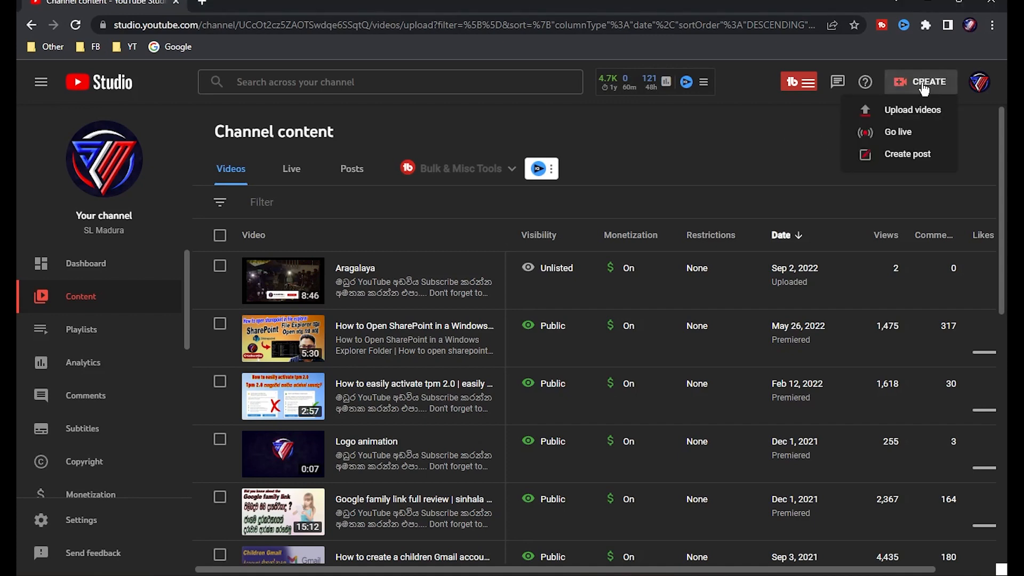
{"action": "left_click", "coordinate": [912, 117]}
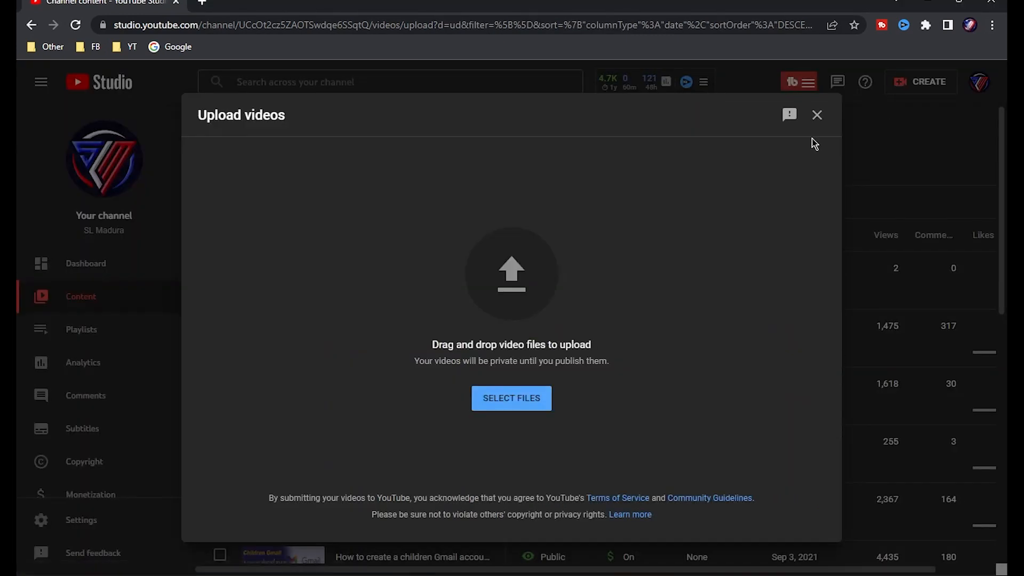
{"action": "left_click", "coordinate": [520, 400]}
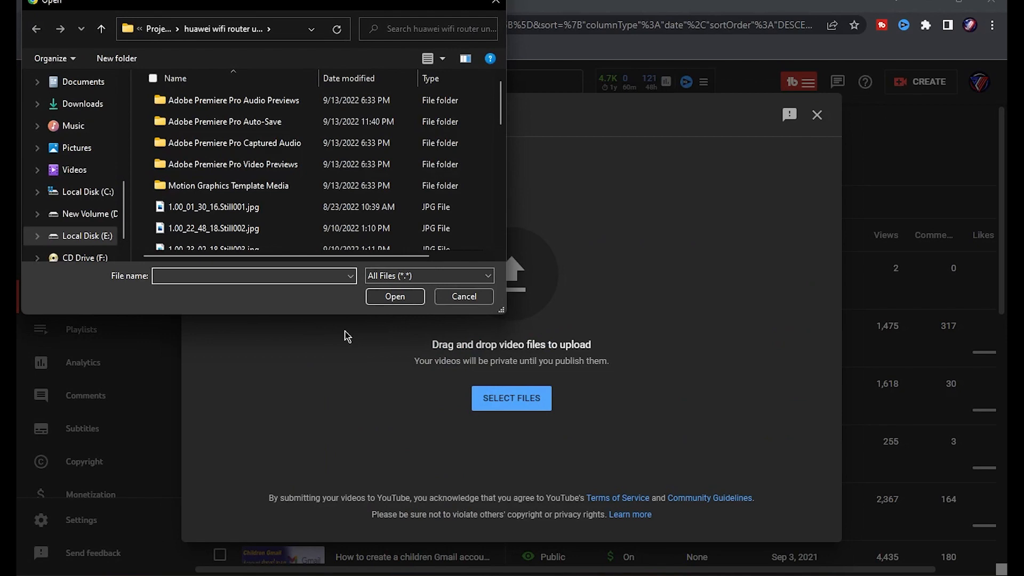
{"action": "scroll", "coordinate": [213, 200], "scroll_direction": "down", "scroll_amount": 4}
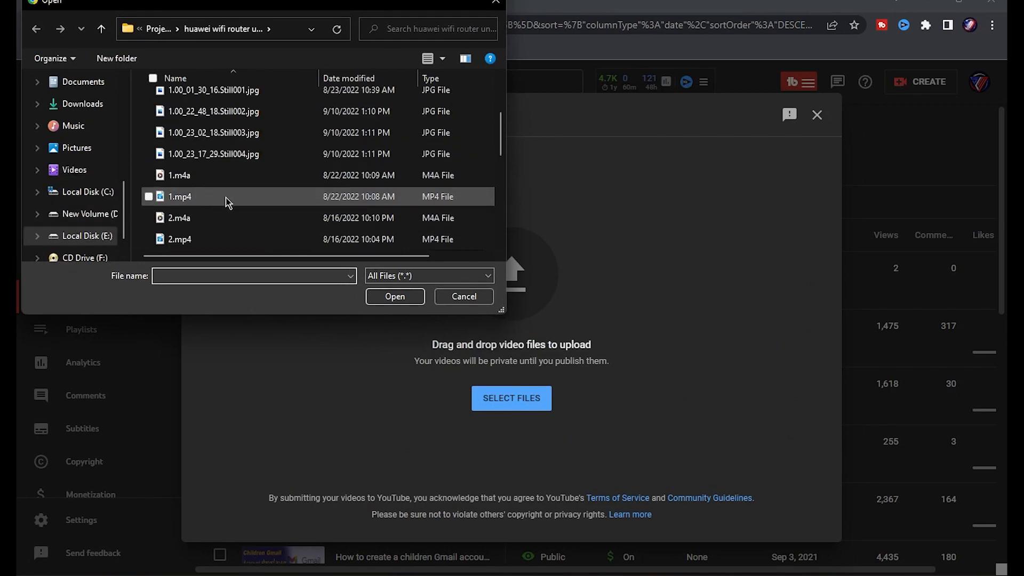
{"action": "double_click", "coordinate": [224, 183]}
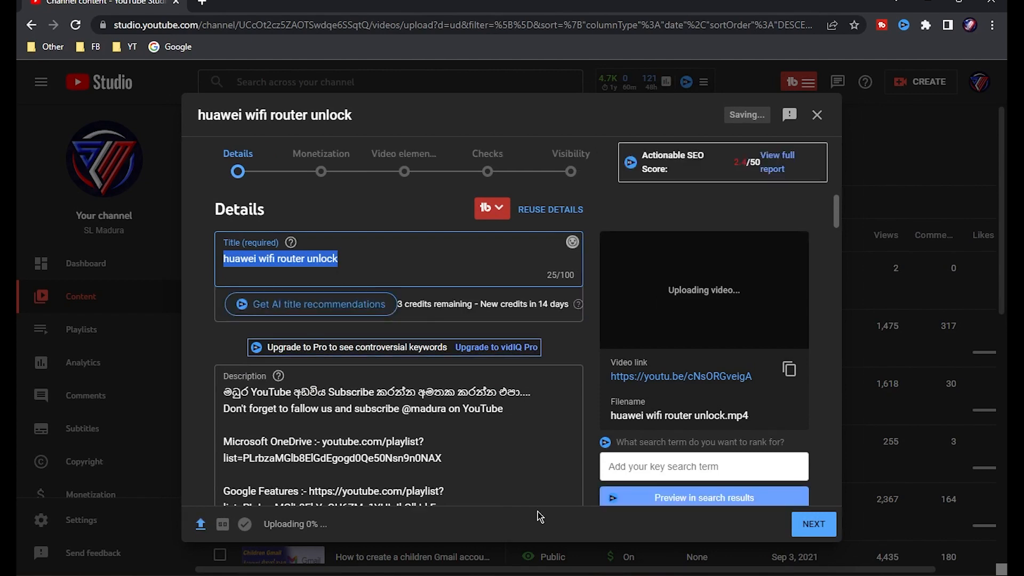
Keep the default video details and turn monetization on for the upload
{"action": "left_click", "coordinate": [828, 532]}
{"action": "left_click", "coordinate": [469, 279]}
{"action": "left_click", "coordinate": [238, 273]}
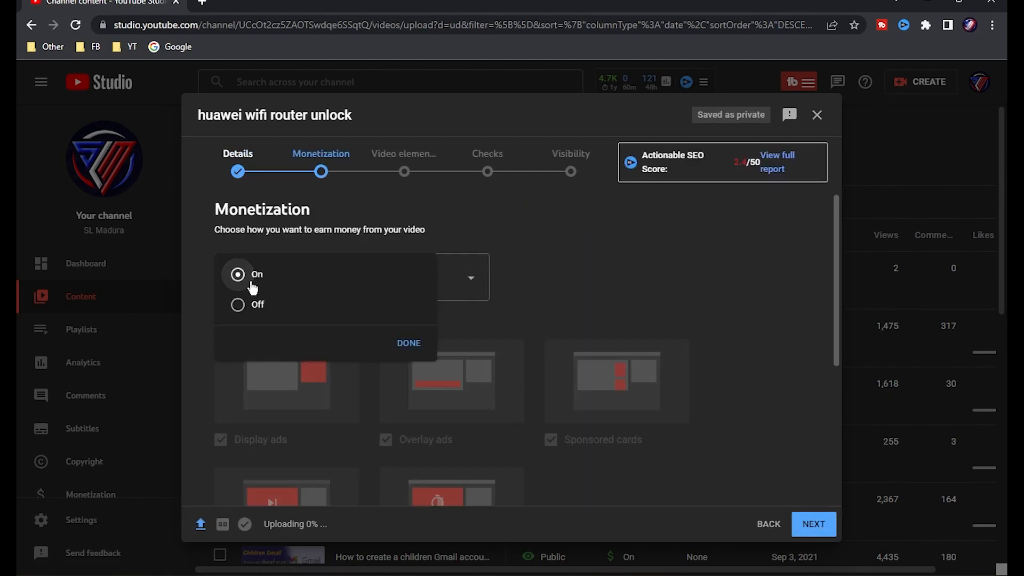
{"action": "left_click", "coordinate": [409, 345]}
{"action": "left_click", "coordinate": [813, 512]}
Rate the video's ad suitability as None of the above and submit the rating
{"action": "scroll", "coordinate": [742, 465], "scroll_direction": "down", "scroll_amount": 5}
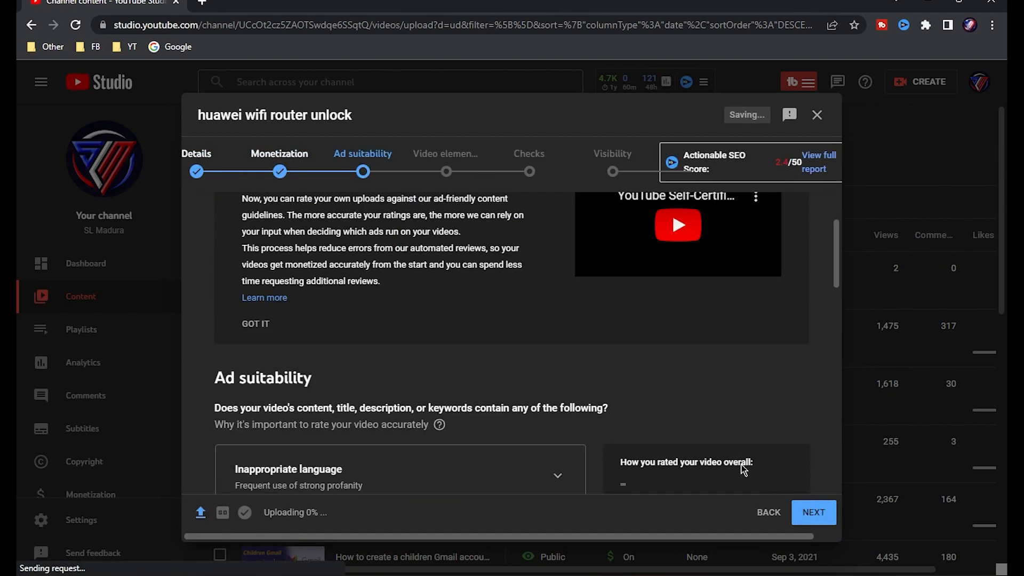
{"action": "scroll", "coordinate": [741, 469], "scroll_direction": "down", "scroll_amount": 12}
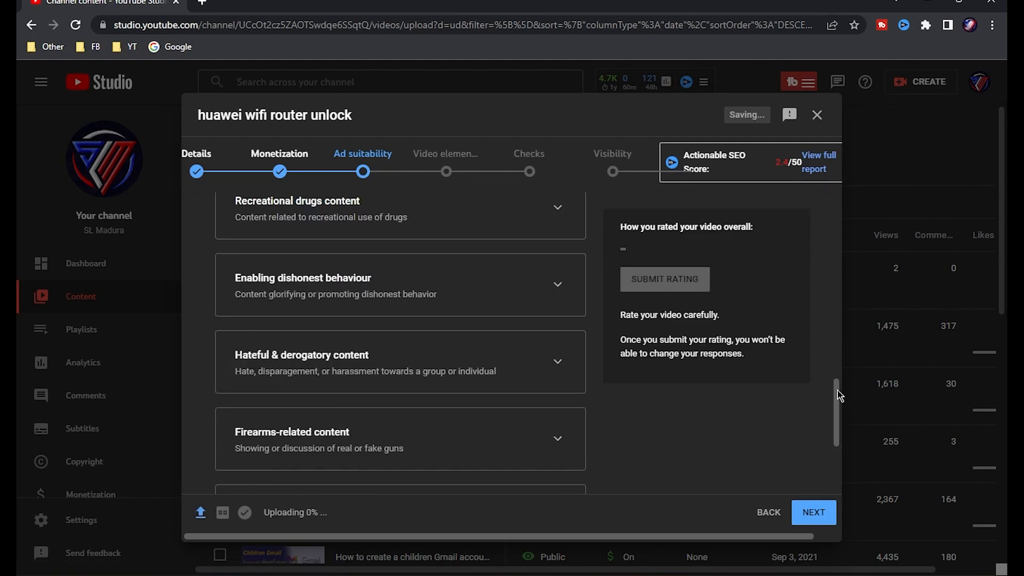
{"action": "left_click", "coordinate": [226, 465]}
{"action": "left_click", "coordinate": [647, 217]}
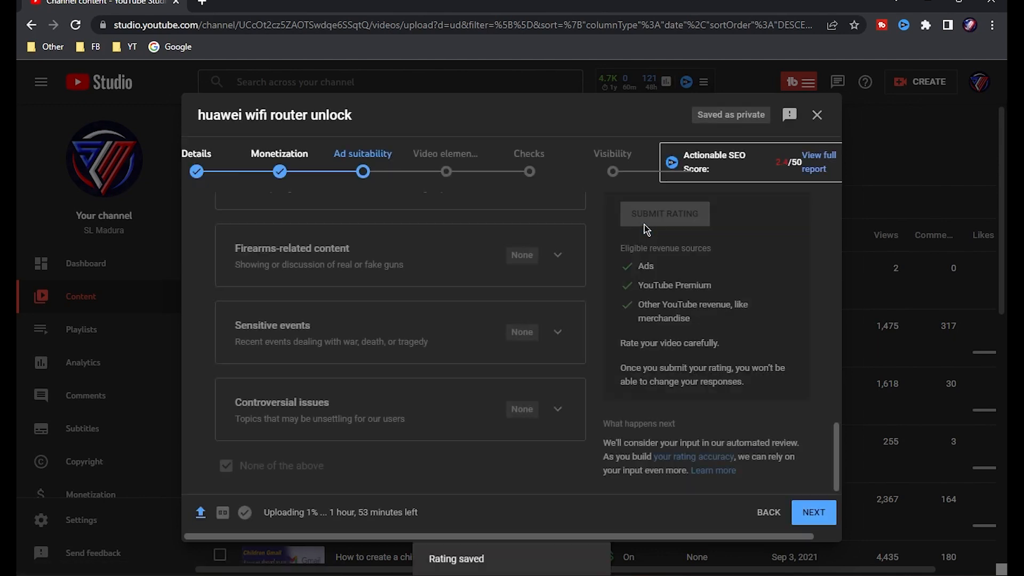
Proceed through the video elements and checks stages without additions, and finish the upload at the visibility stage
{"action": "left_click", "coordinate": [814, 513]}
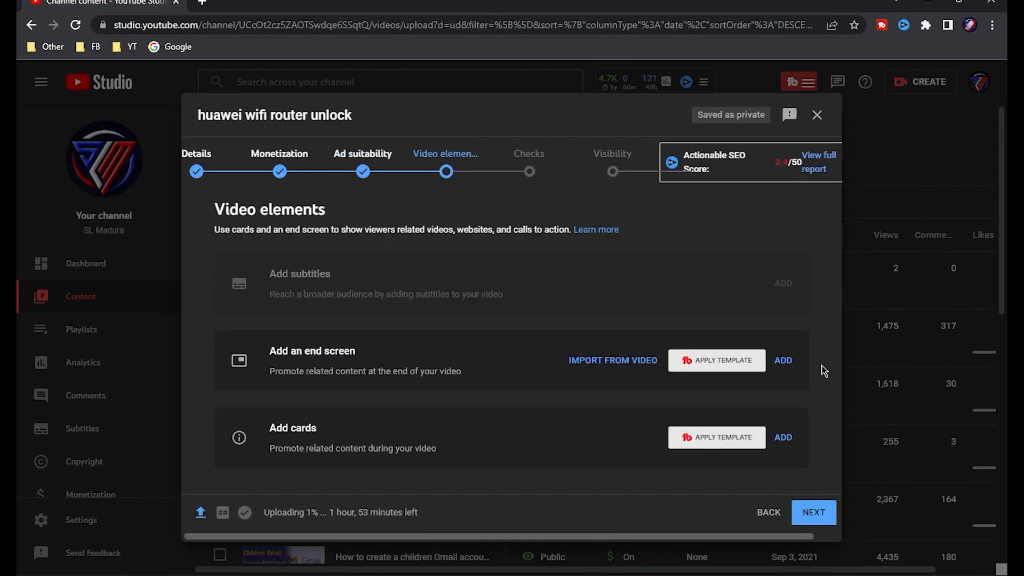
{"action": "left_click", "coordinate": [814, 512]}
{"action": "left_click", "coordinate": [815, 513]}
{"action": "left_click", "coordinate": [814, 514]}
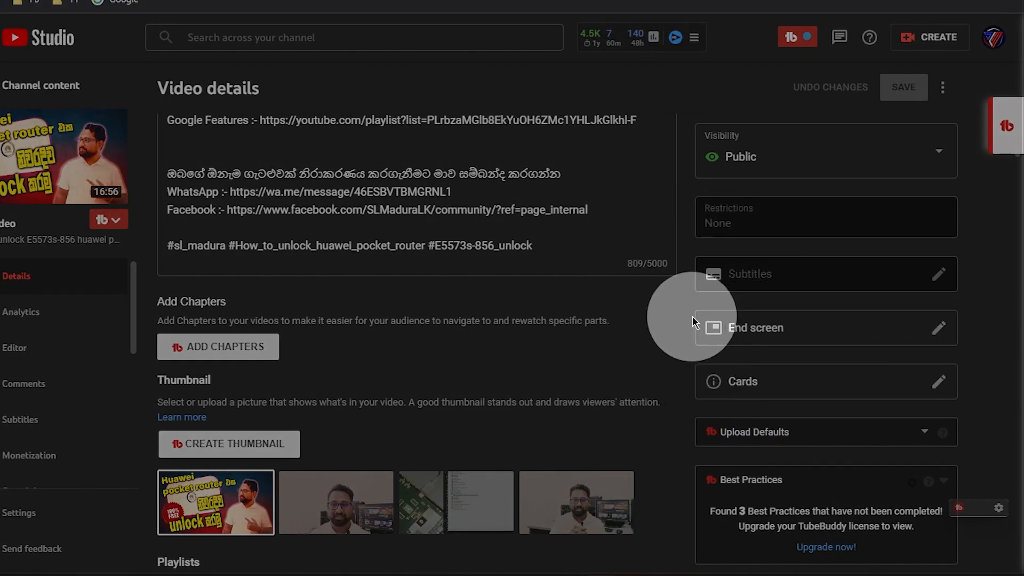
Open the end screen editor of the uploaded video and place the playhead near the start of the subscribe element
{"action": "left_click", "coordinate": [940, 329]}
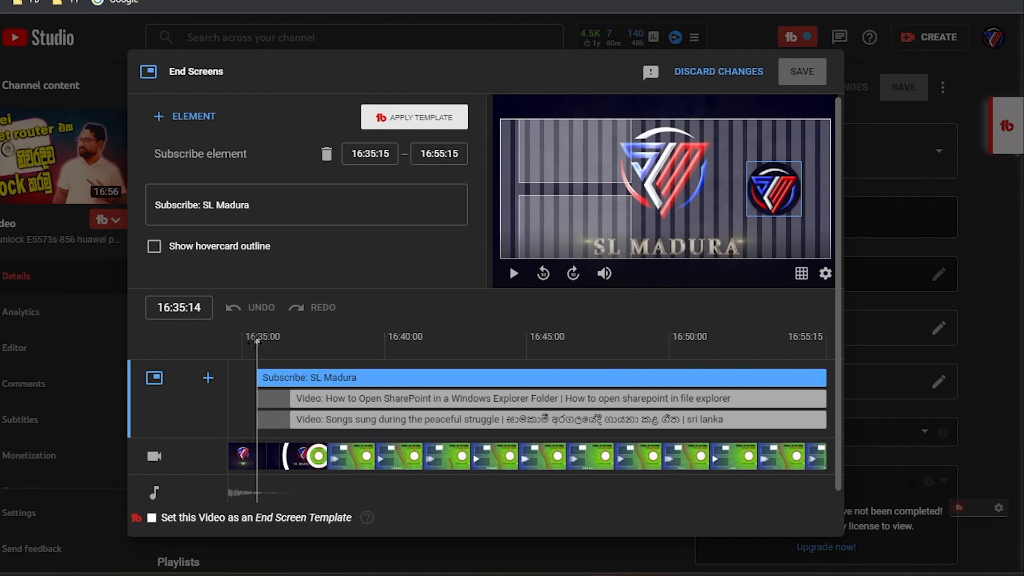
{"action": "left_click", "coordinate": [260, 342]}
{"action": "mouse_move", "coordinate": [260, 342]}
{"action": "left_mouse_down"}
{"action": "mouse_move", "coordinate": [308, 340]}
{"action": "mouse_move", "coordinate": [251, 338]}
{"action": "mouse_move", "coordinate": [333, 332]}
{"action": "mouse_move", "coordinate": [249, 332]}
{"action": "left_mouse_up"}
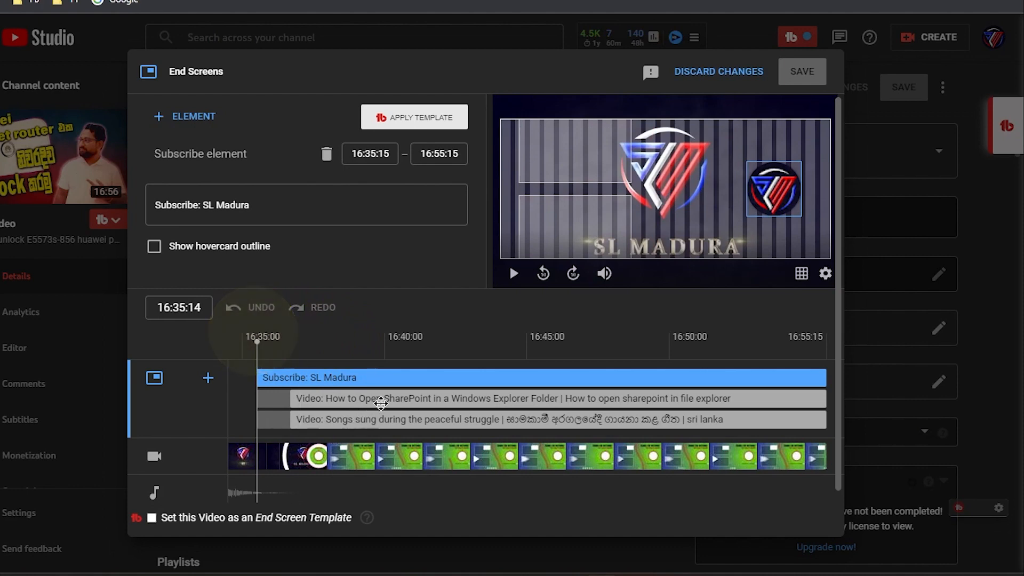
Delete both video elements and the subscribe element from the end screen timeline
{"action": "left_click", "coordinate": [379, 399]}
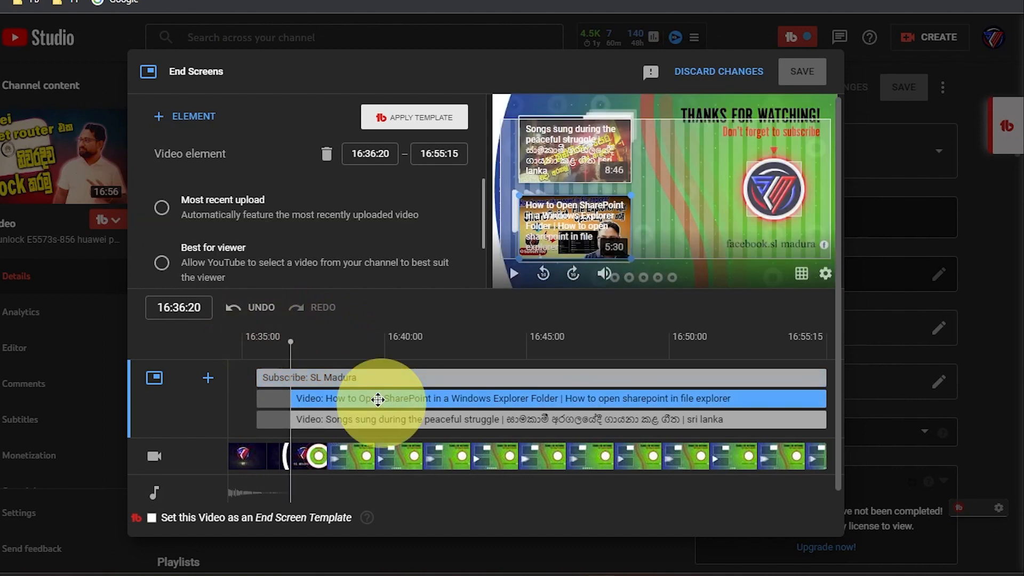
{"action": "key", "text": "Delete"}
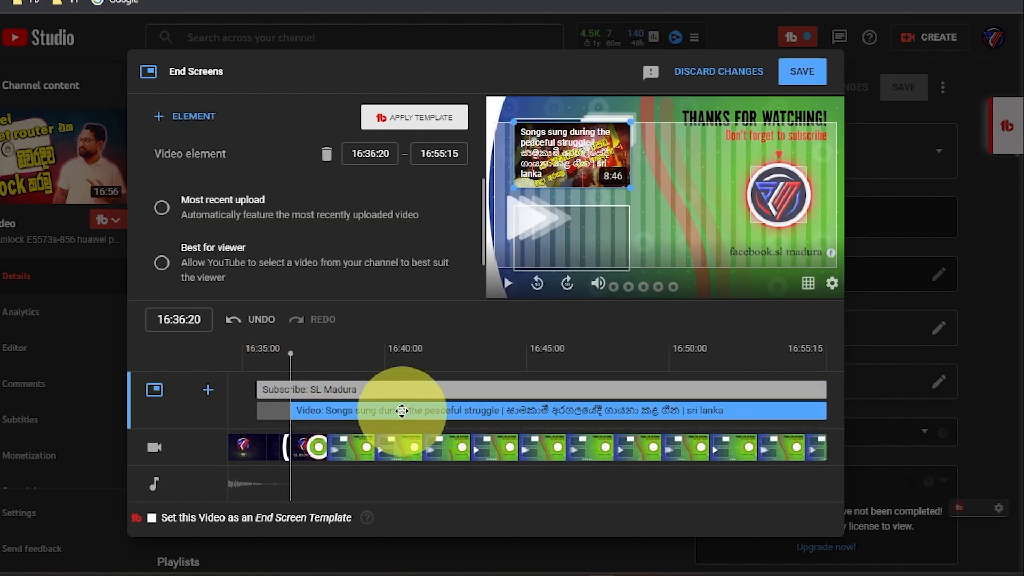
{"action": "key", "text": "Delete"}
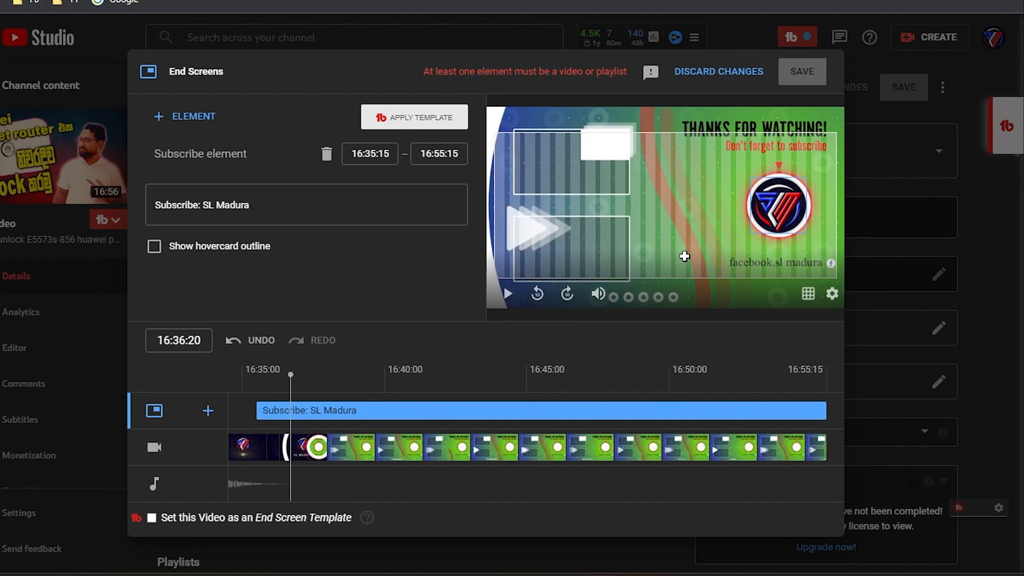
{"action": "left_click", "coordinate": [397, 408]}
{"action": "key", "text": "Delete"}
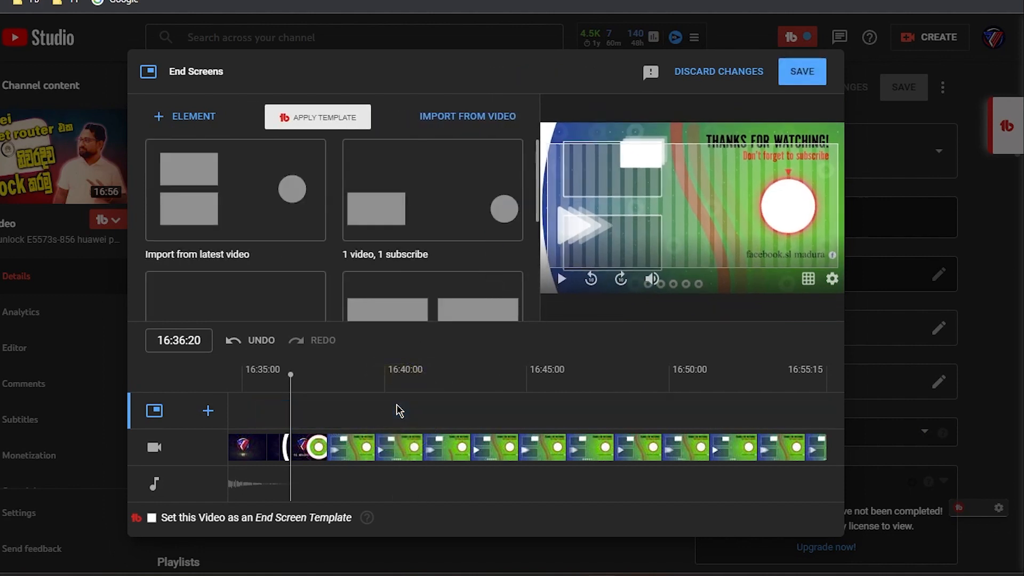
Browse the end screen layouts and apply the Import from latest video layout
{"action": "scroll", "coordinate": [429, 244], "scroll_direction": "down", "scroll_amount": 4}
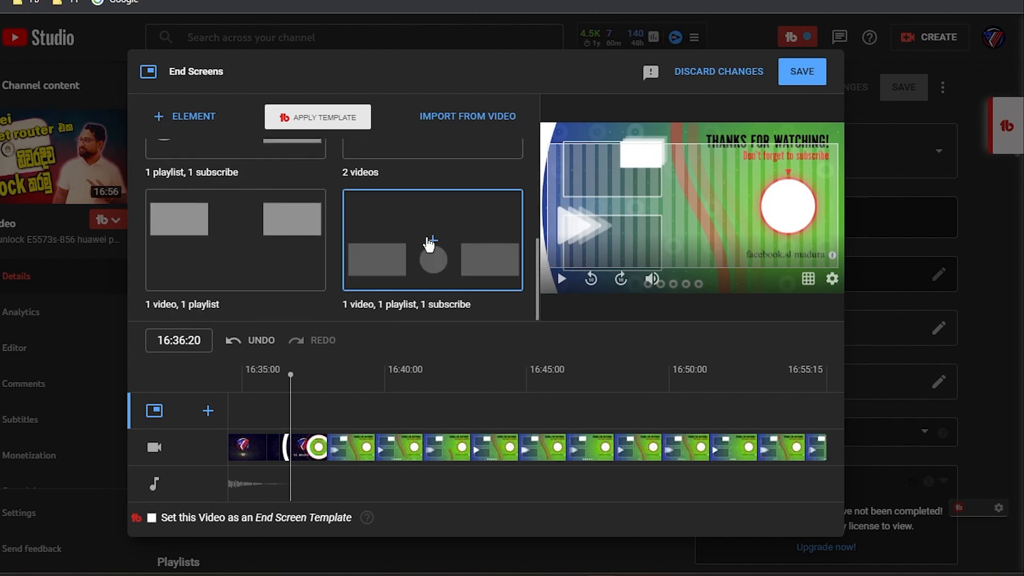
{"action": "scroll", "coordinate": [430, 244], "scroll_direction": "up", "scroll_amount": 4}
{"action": "left_click", "coordinate": [254, 197]}
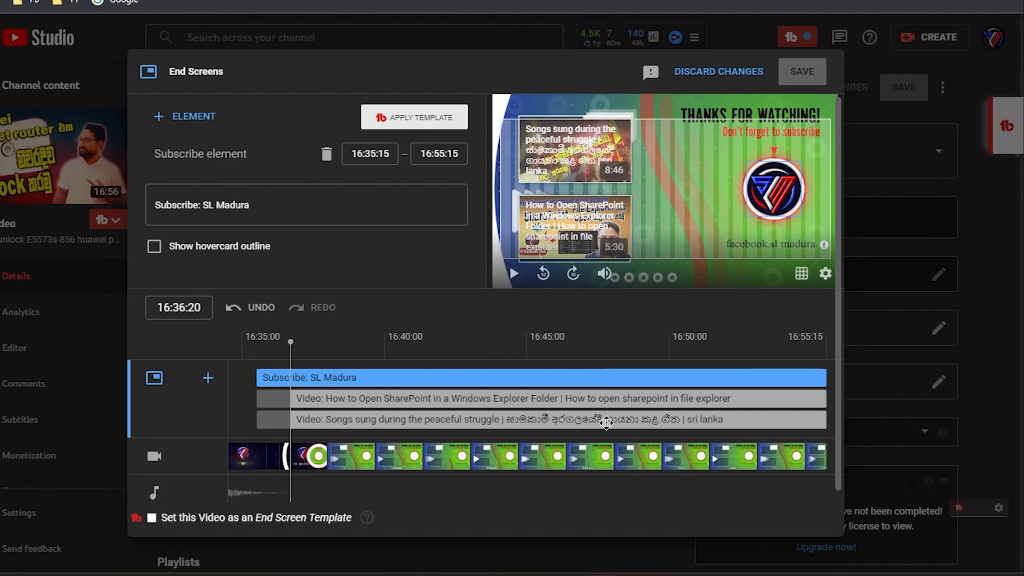
Preview the end screen from just before the subscribe element's start, pausing after the video elements have started
{"action": "left_click_drag", "start_coordinate": [289, 359], "coordinate": [251, 346]}
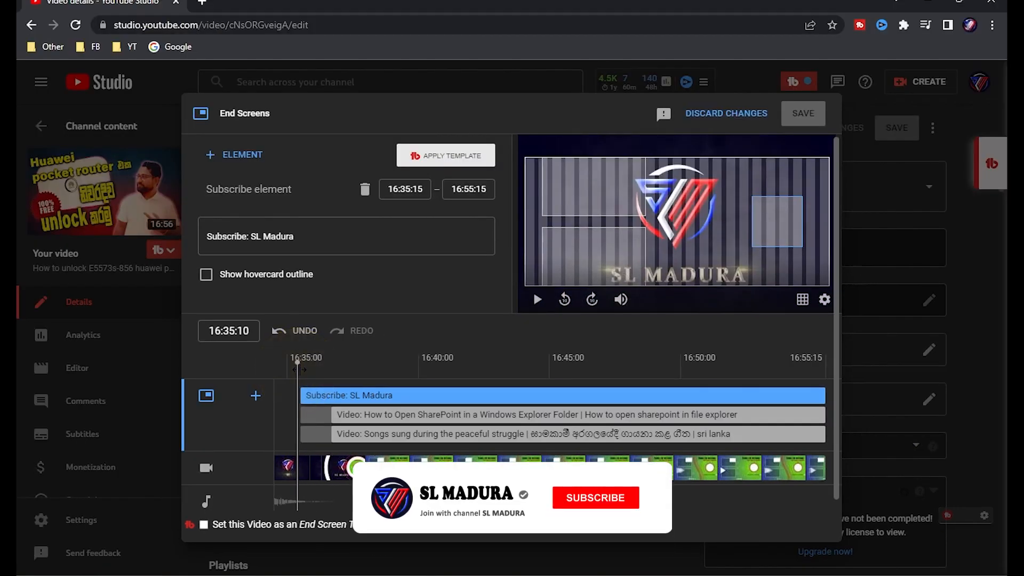
{"action": "key", "text": "space"}
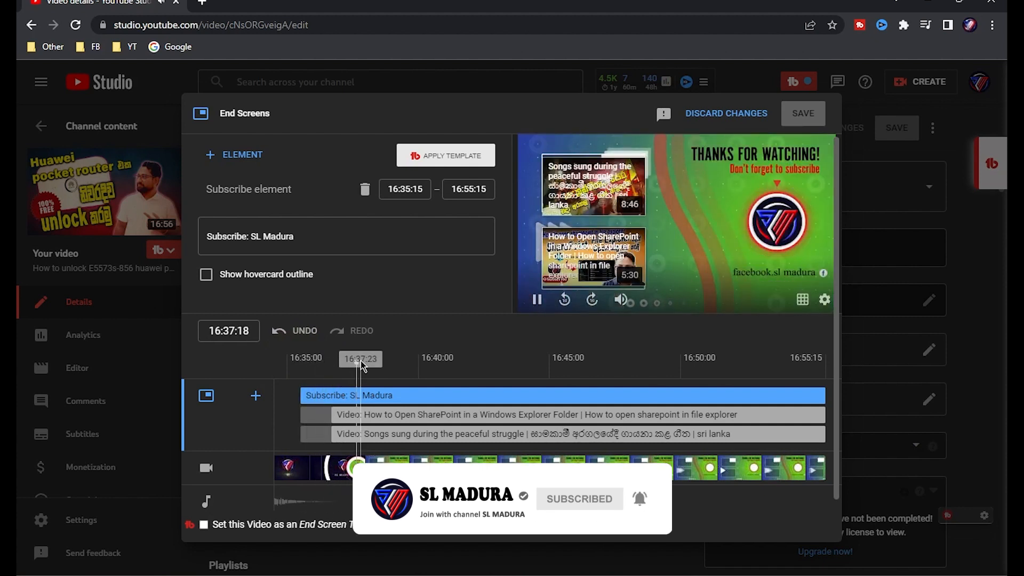
{"action": "key", "text": "space"}
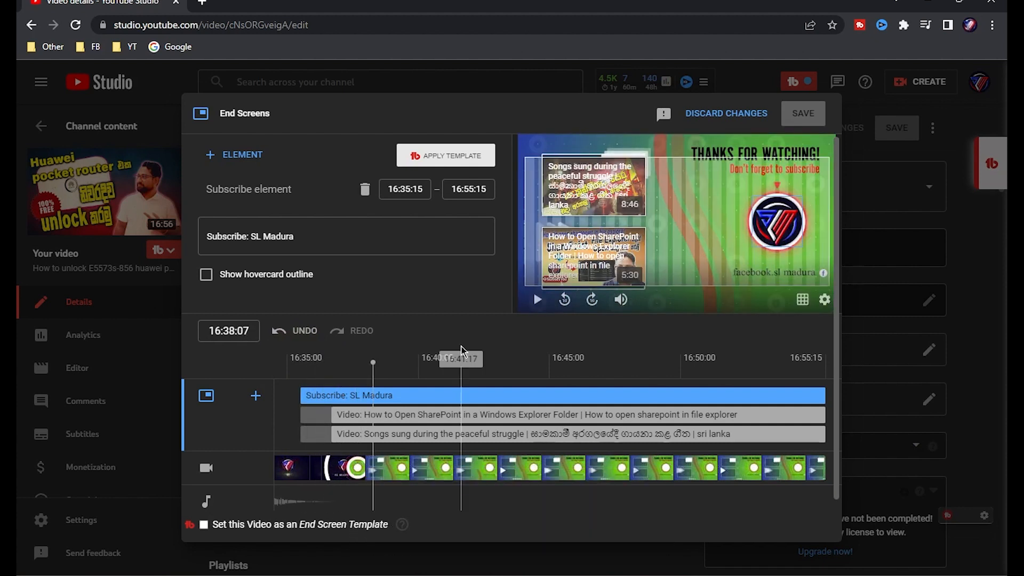